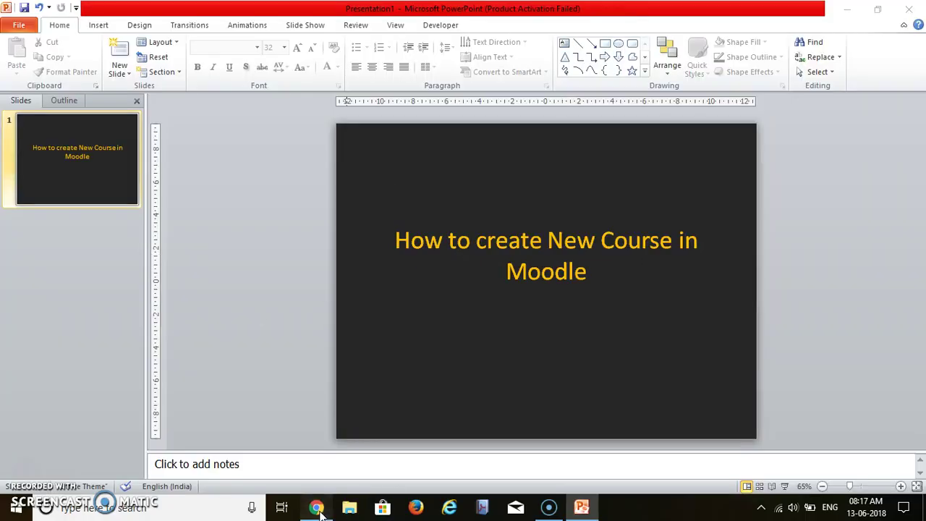
# Switch to Chrome and begin entering demo.moodle.net in the address bar.
pyautogui.click(317, 508)
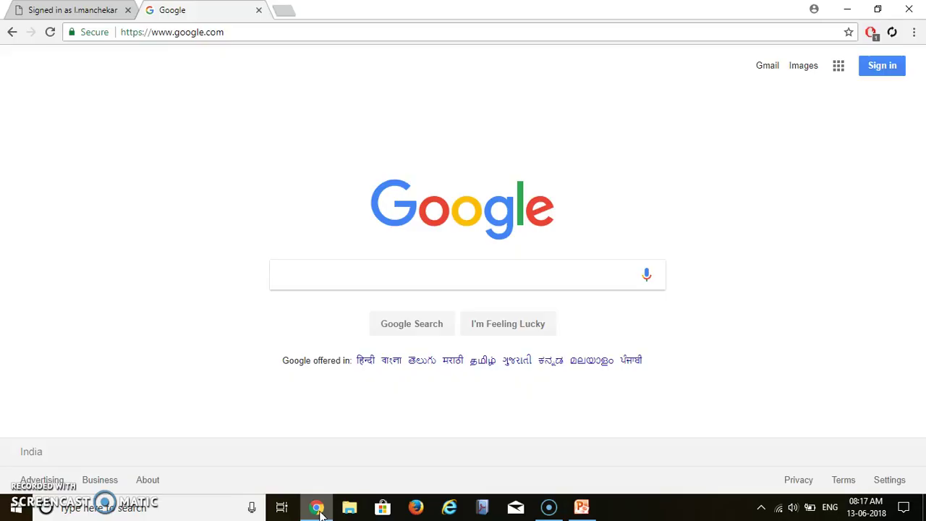
pyautogui.click(207, 34)
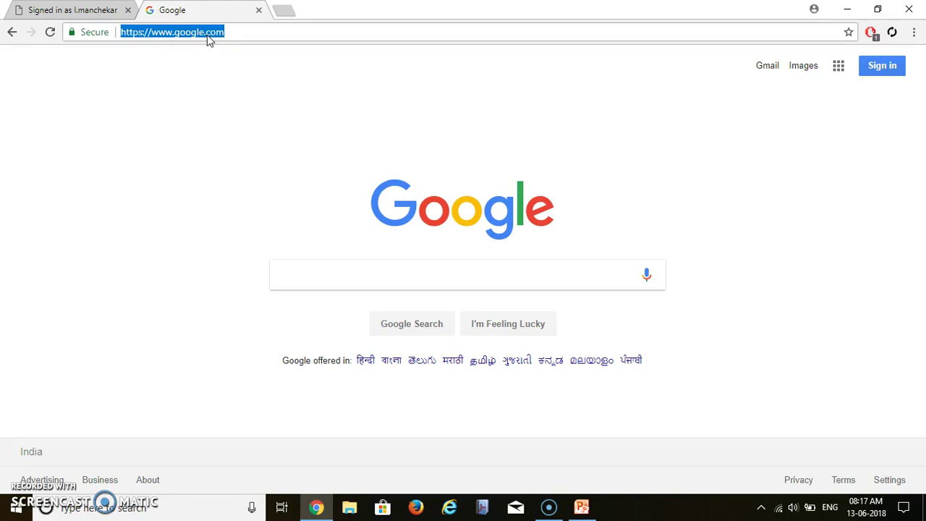
pyautogui.write('demo')
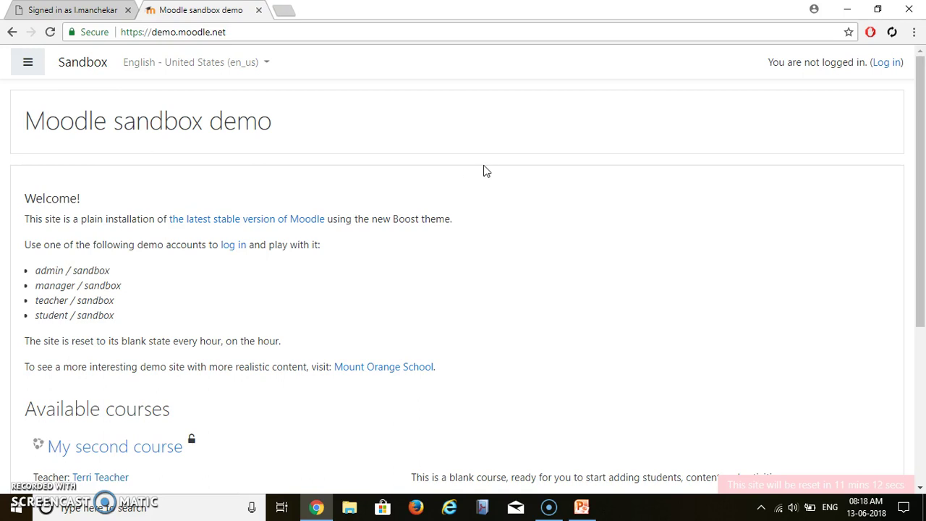
# Log in to the Moodle sandbox with the admin demo account.
pyautogui.click(888, 65)
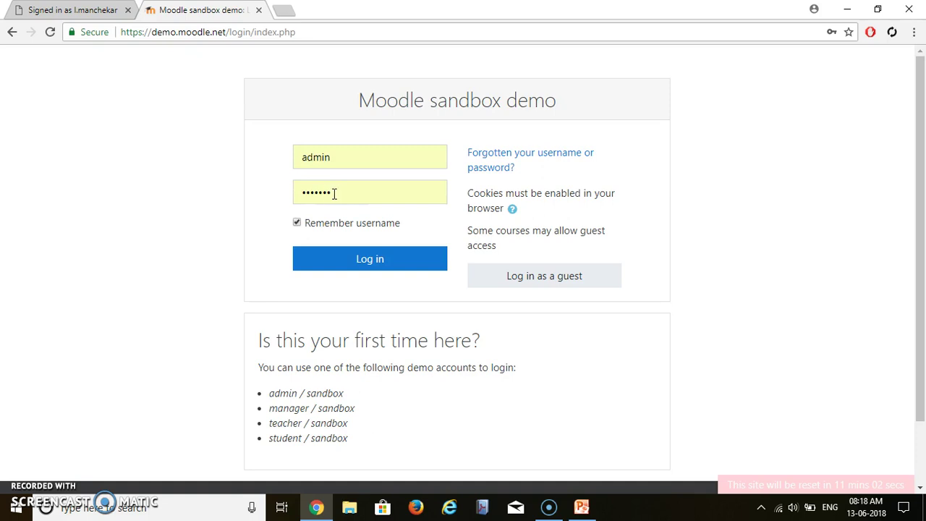
pyautogui.click(371, 259)
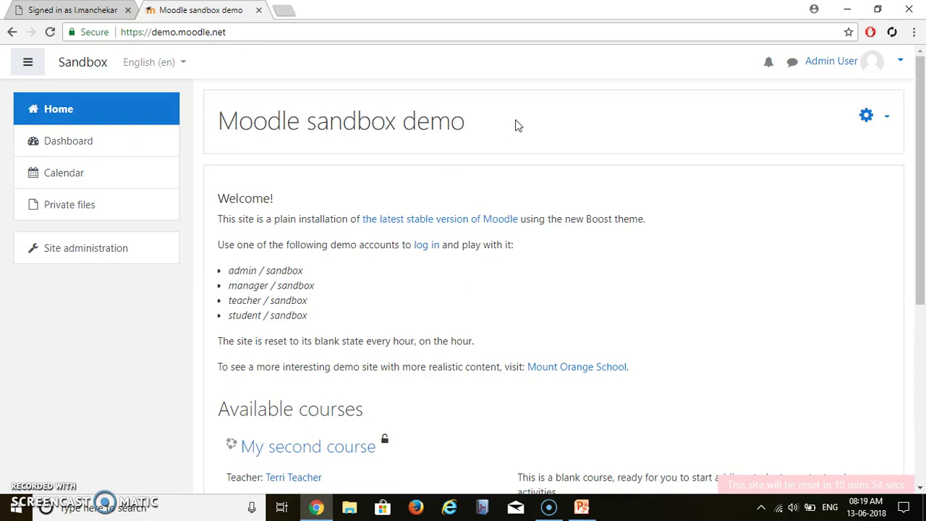
# Go to Site administration > Courses > Manage courses and categories.
pyautogui.click(72, 262)
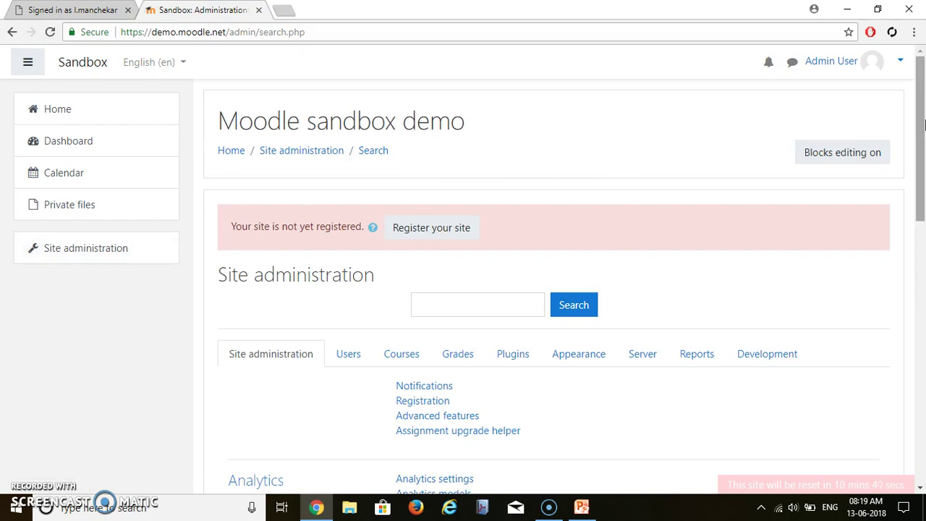
pyautogui.moveTo(924, 112); pyautogui.dragTo(924, 172)
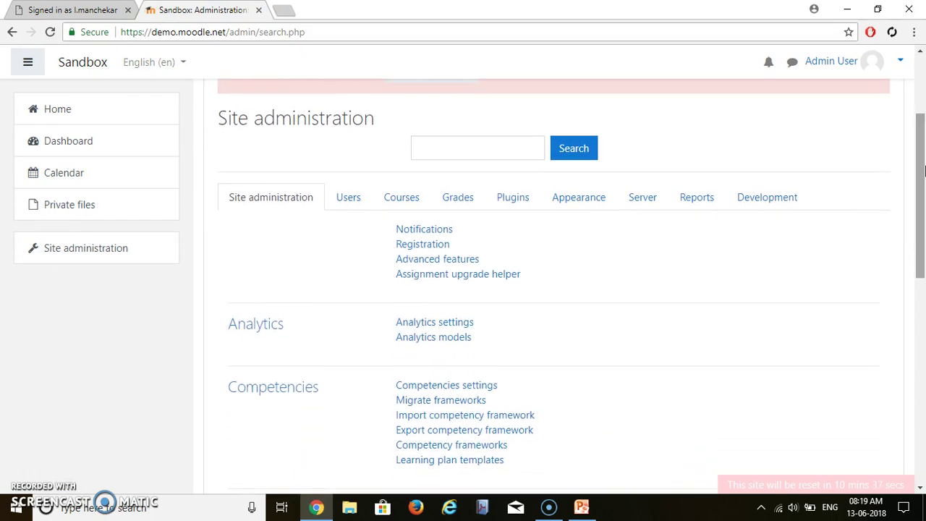
pyautogui.click(407, 207)
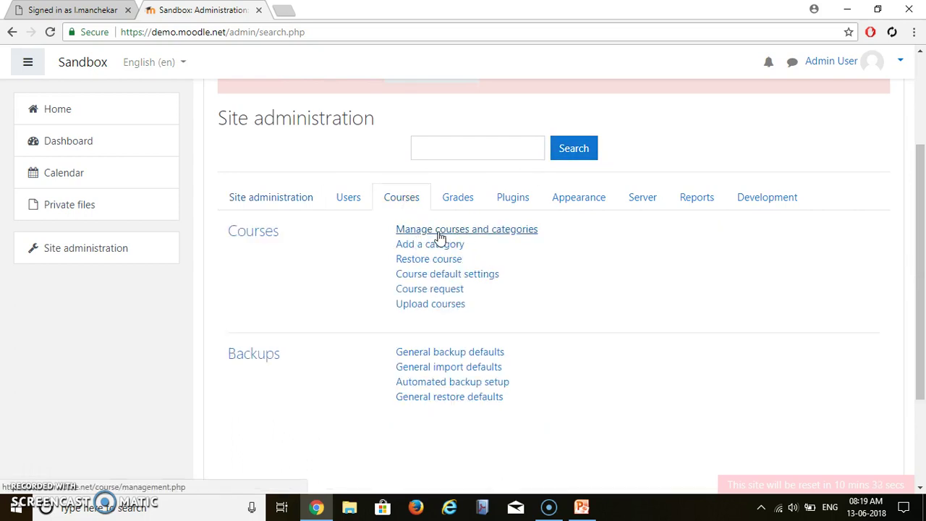
pyautogui.click(486, 233)
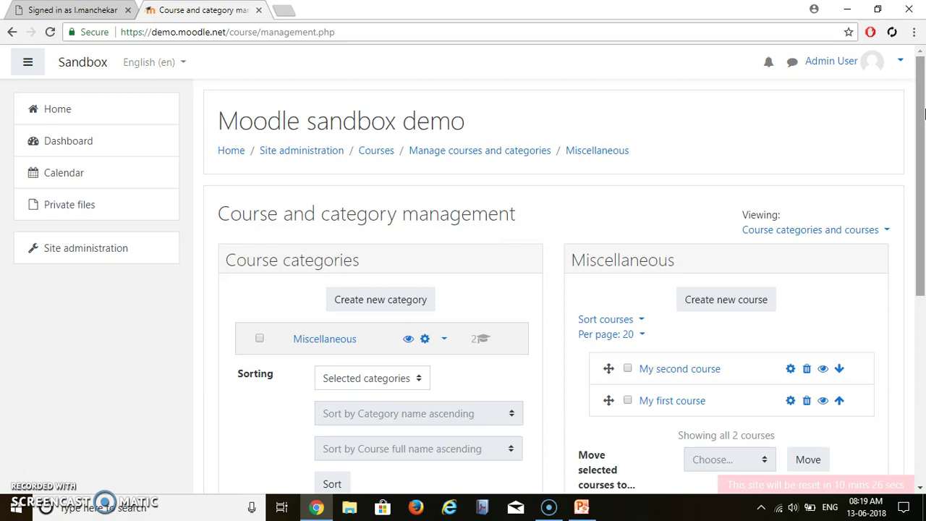
pyautogui.scroll(-2, 923, 114)
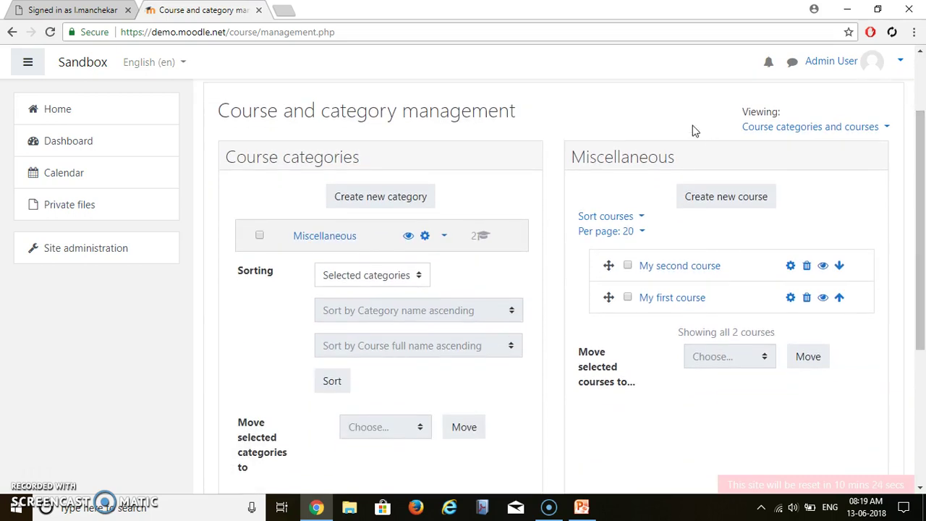
# Start a new course with full name 'Physics 1' and short name 'PHY 101'.
pyautogui.click(737, 205)
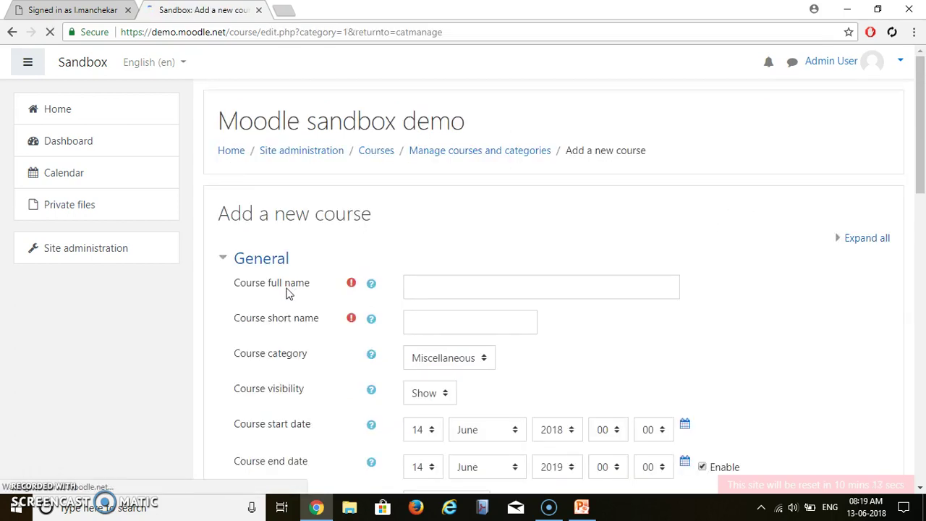
pyautogui.click(429, 291)
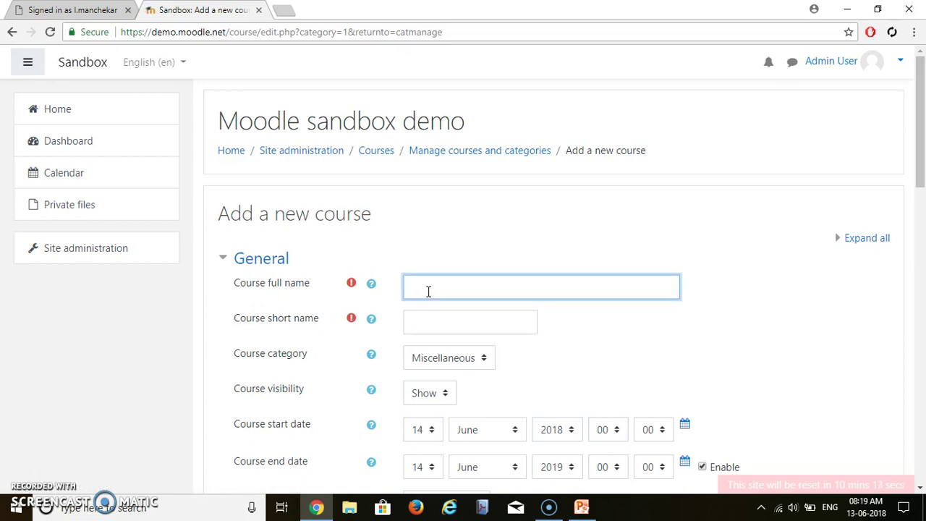
pyautogui.write('Physics 1')
pyautogui.click(434, 322)
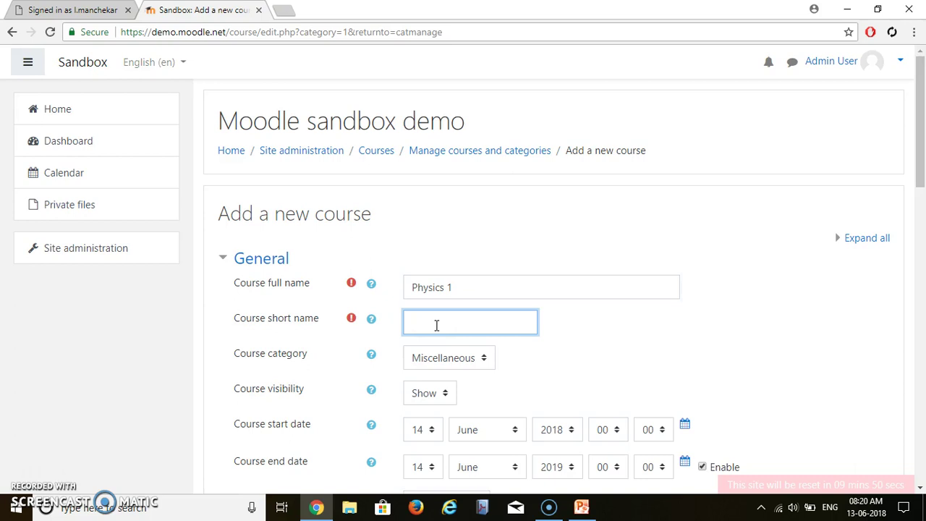
pyautogui.write('HY 101')
pyautogui.scroll(-3, 923, 157)
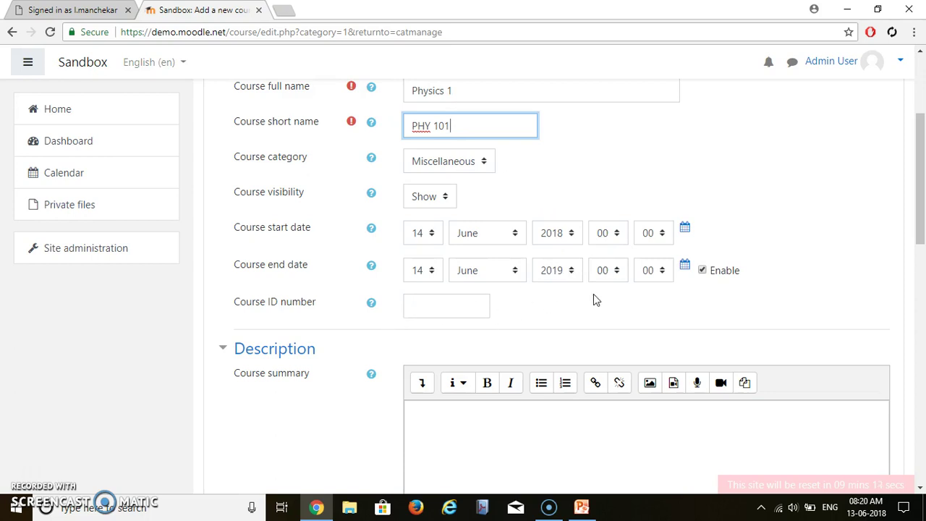
pyautogui.moveTo(920, 239); pyautogui.dragTo(921, 287)
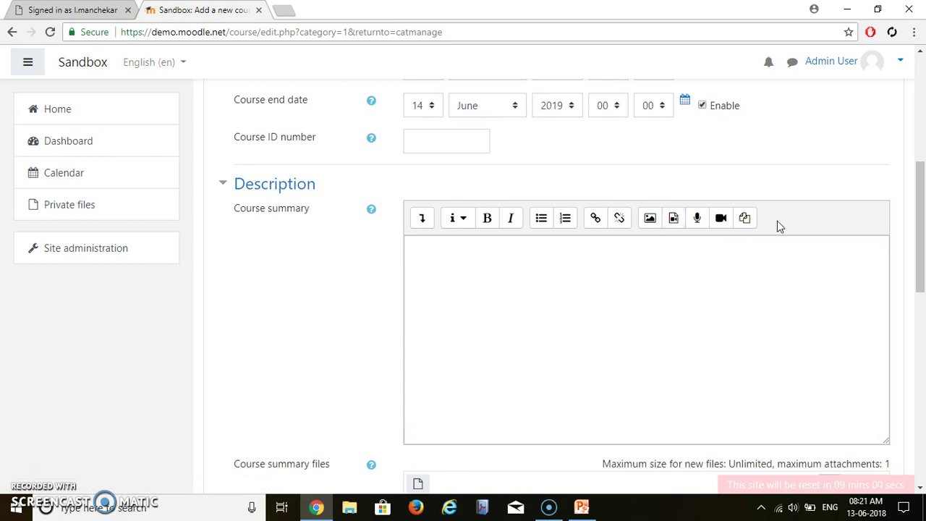
pyautogui.moveTo(923, 232); pyautogui.dragTo(923, 398)
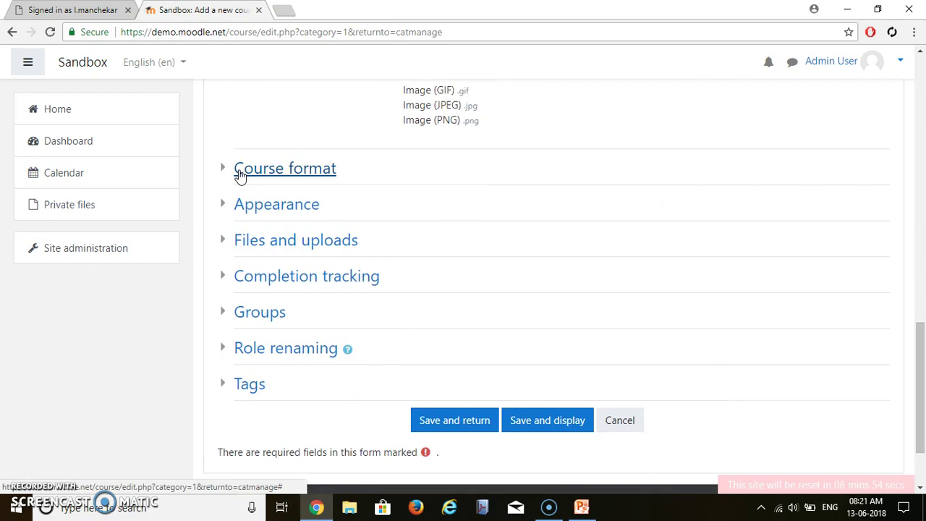
# Set the course format to Topics format with 4 sections.
pyautogui.click(240, 174)
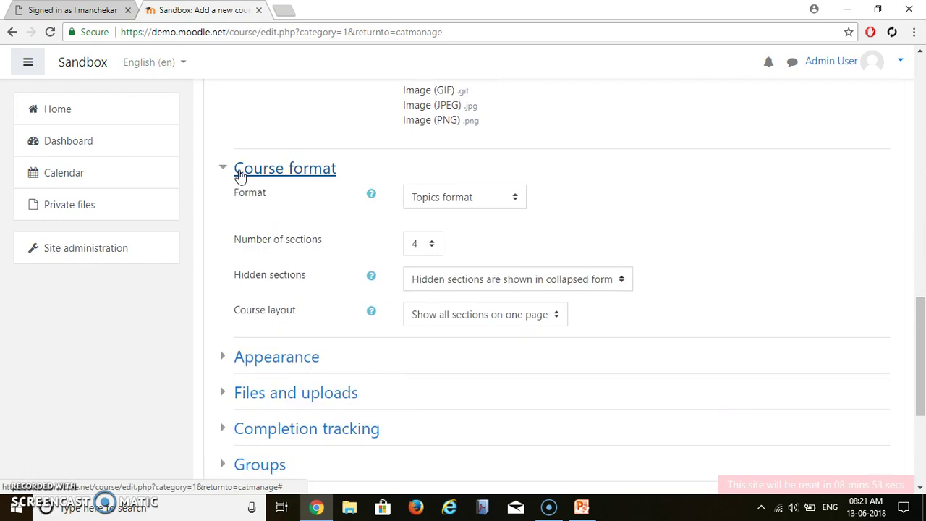
pyautogui.click(460, 207)
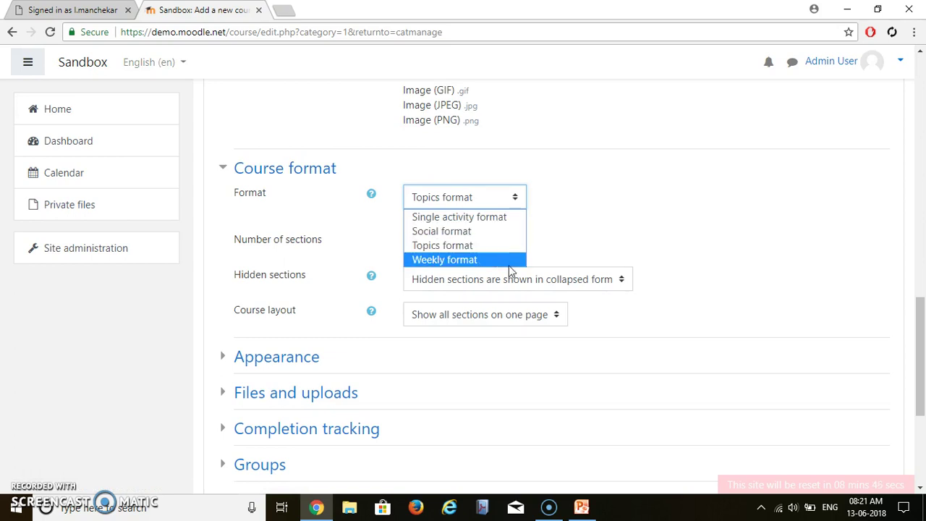
pyautogui.click(464, 246)
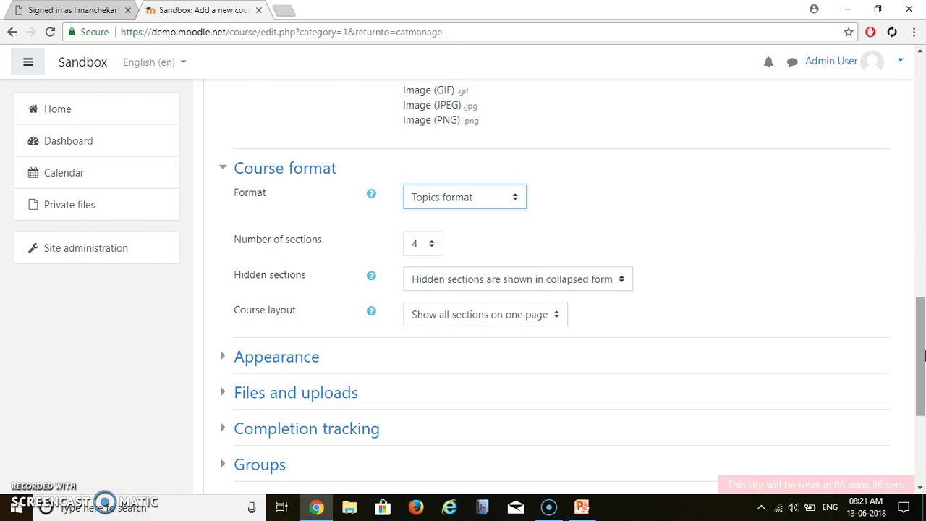
pyautogui.moveTo(922, 353)
pyautogui.mouseDown()
pyautogui.moveTo(924, 158)
pyautogui.moveTo(925, 337)
pyautogui.mouseUp()
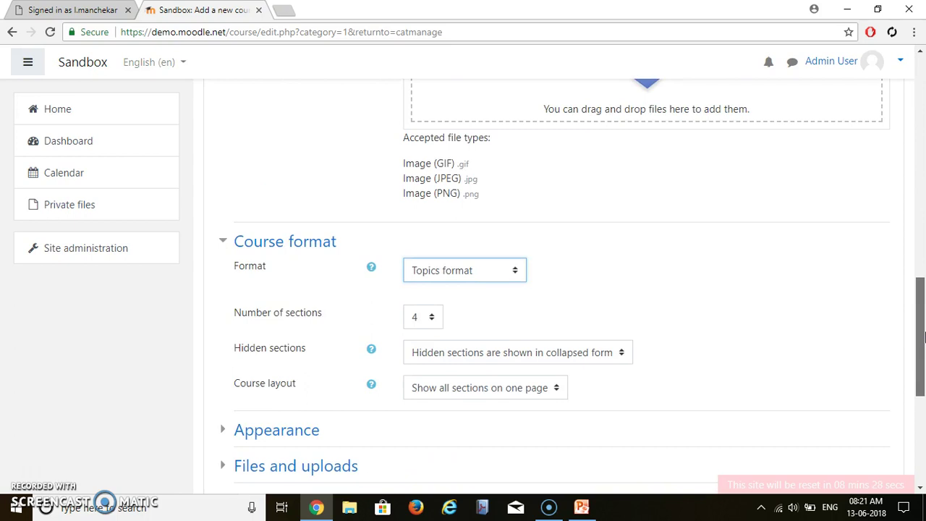
pyautogui.moveTo(924, 336); pyautogui.dragTo(924, 338)
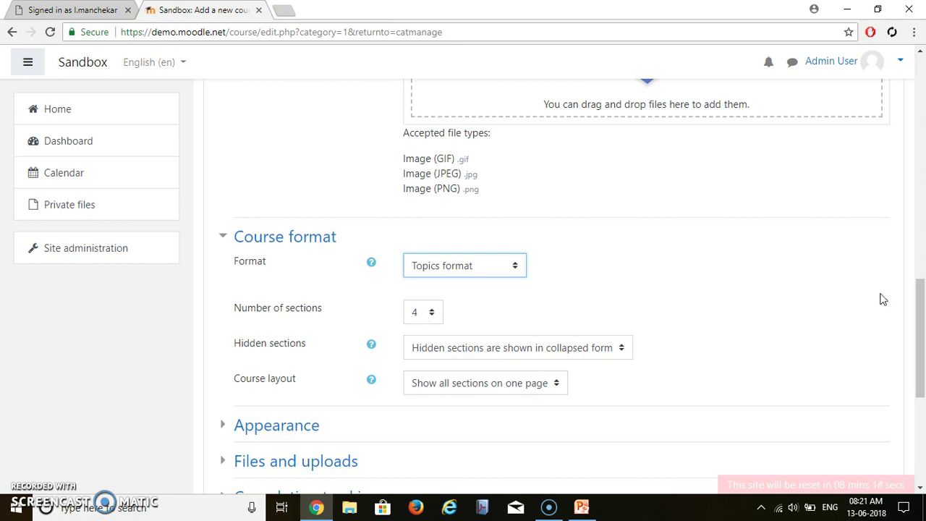
pyautogui.scroll(-3, 924, 320)
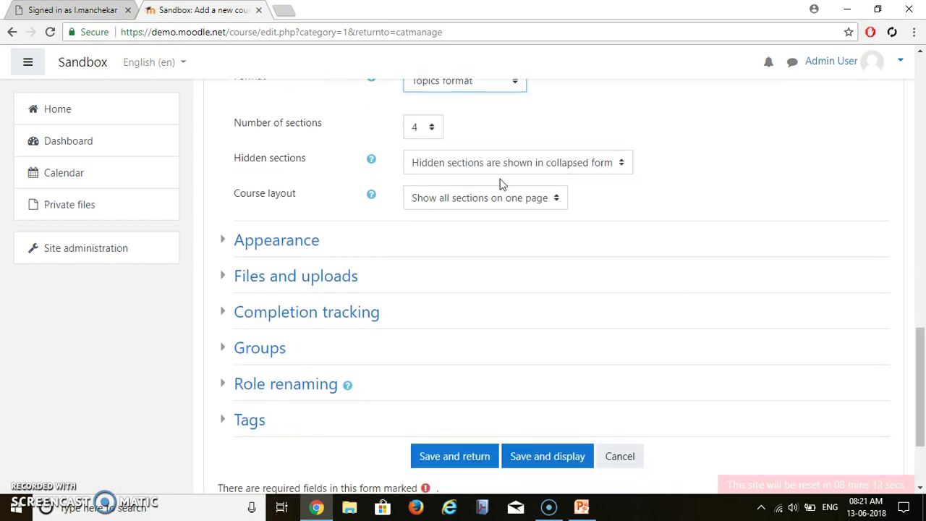
# Set Show activity reports to Yes in the Appearance settings.
pyautogui.click(255, 248)
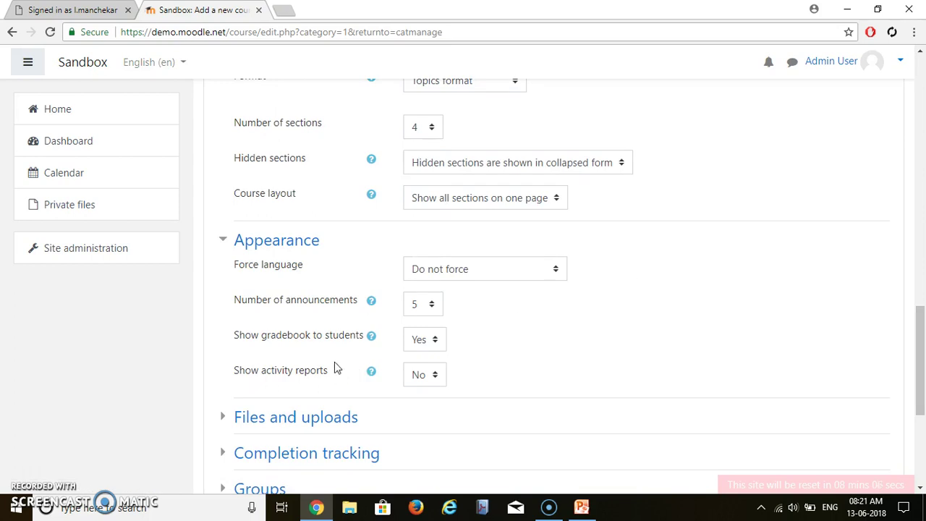
pyautogui.click(435, 375)
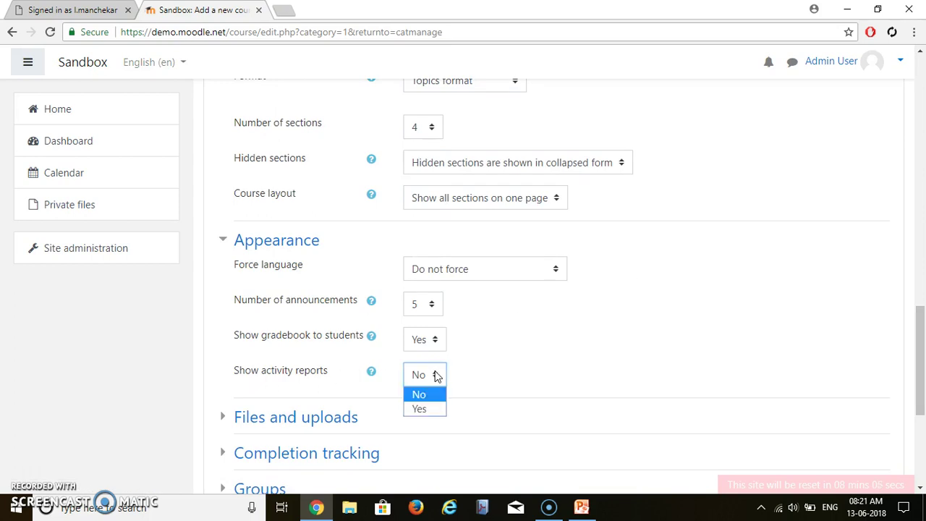
pyautogui.click(430, 410)
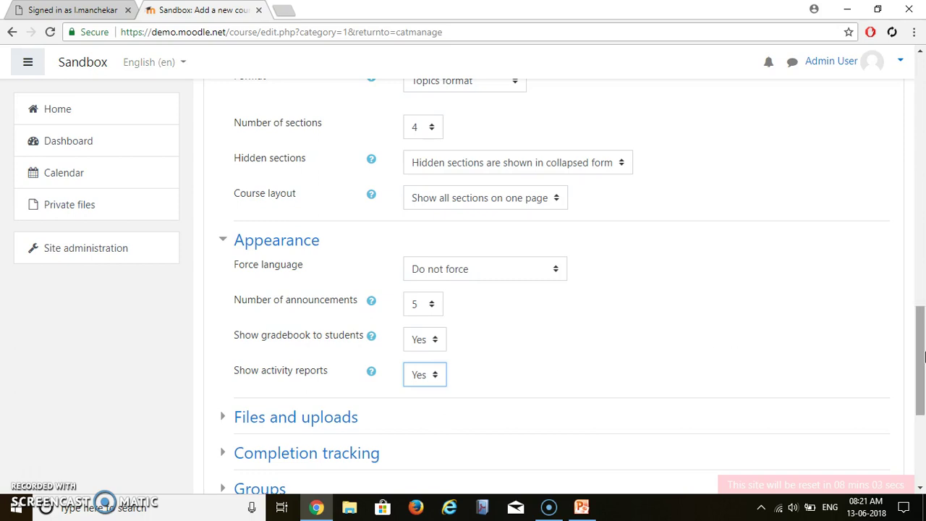
pyautogui.moveTo(923, 356); pyautogui.dragTo(923, 397)
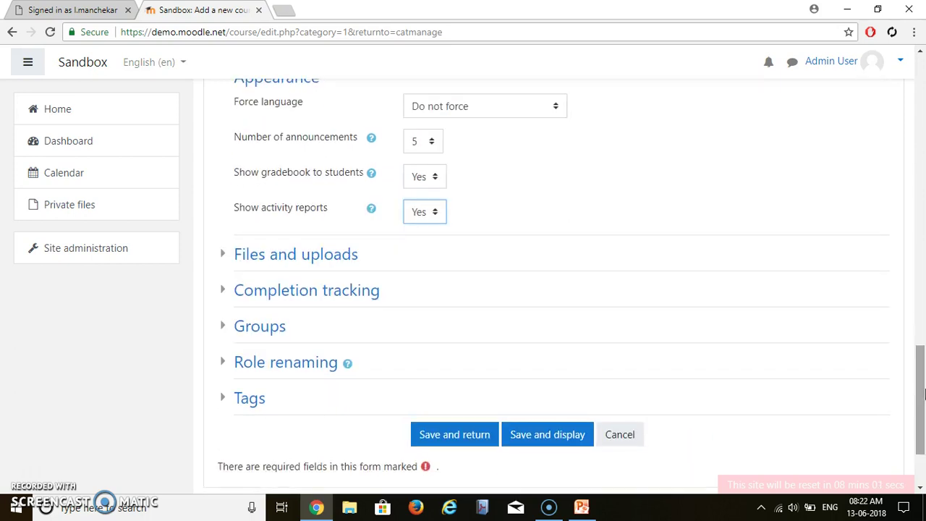
# Set the course's Maximum upload size to 256MB under Files and uploads.
pyautogui.click(288, 260)
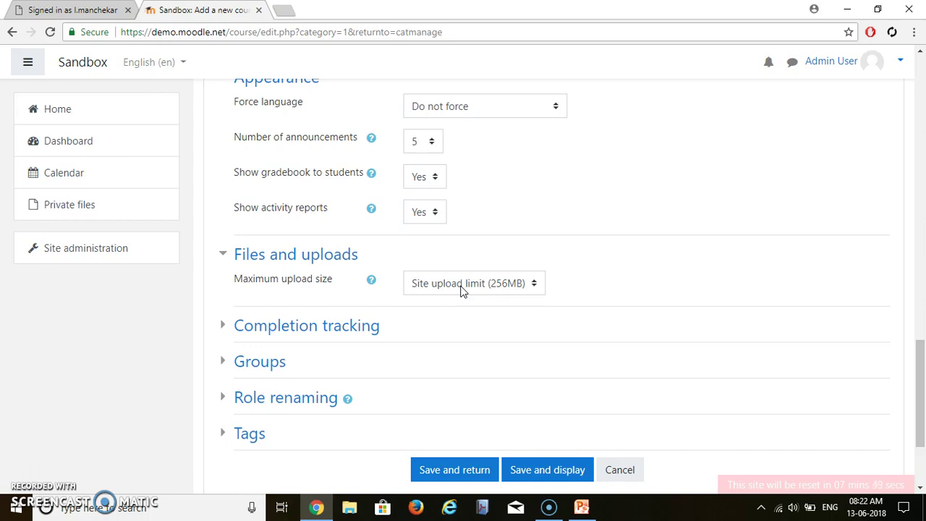
pyautogui.click(463, 288)
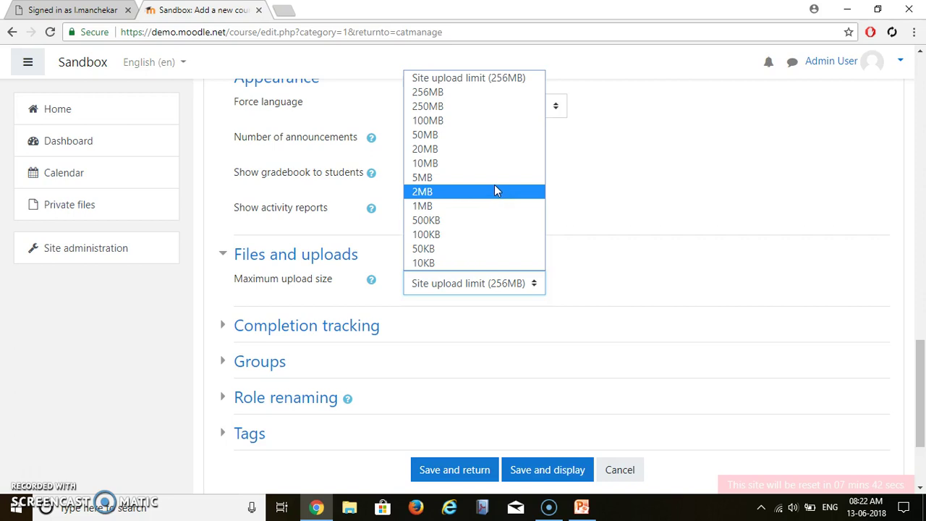
pyautogui.click(481, 97)
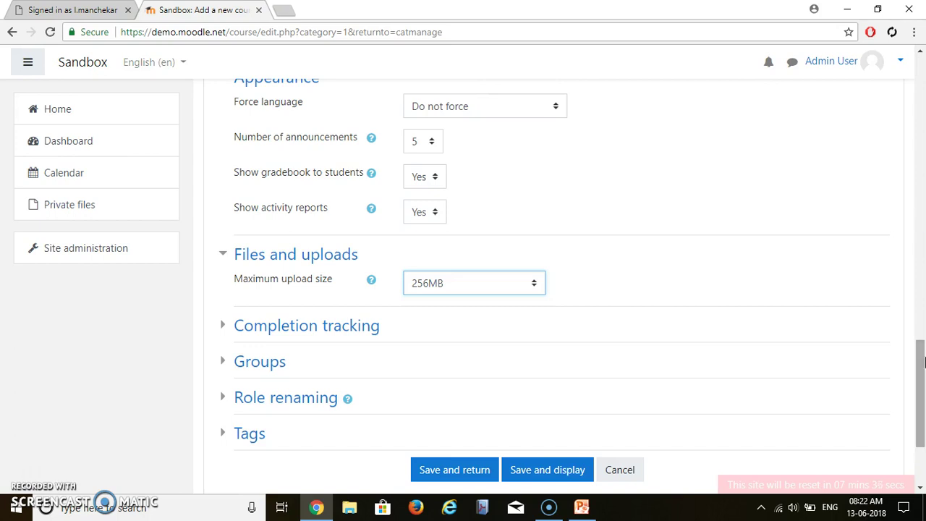
pyautogui.moveTo(923, 361); pyautogui.dragTo(923, 393)
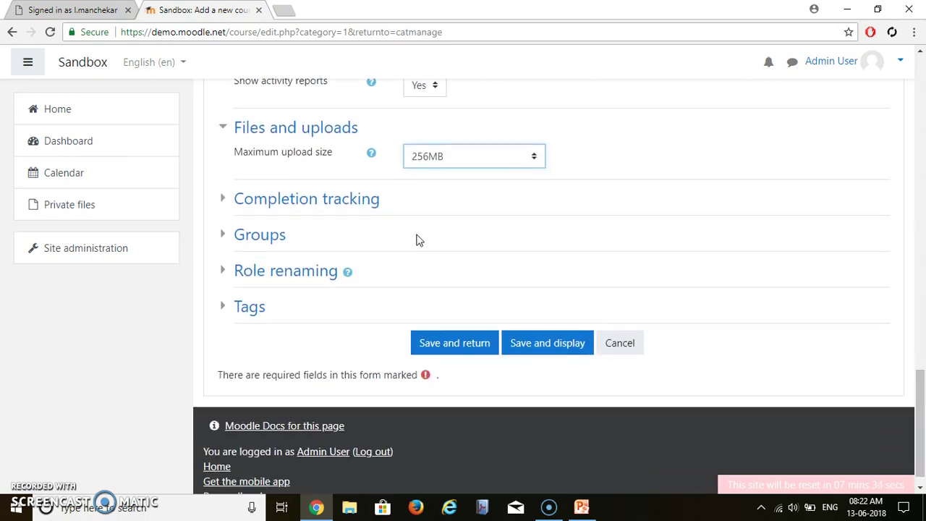
# Set Enable completion tracking to Yes.
pyautogui.click(293, 206)
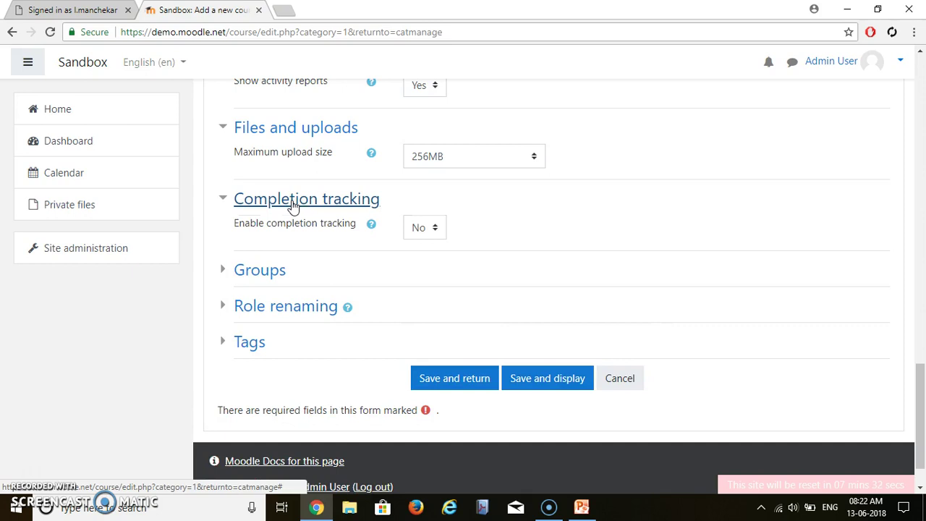
pyautogui.click(435, 228)
pyautogui.click(422, 262)
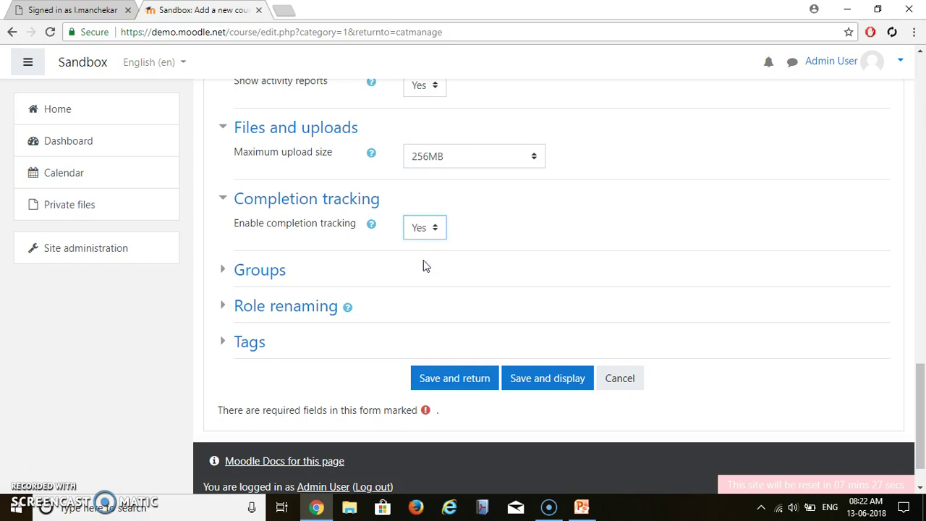
# Review the Groups settings, then save the course with Save and return.
pyautogui.click(254, 281)
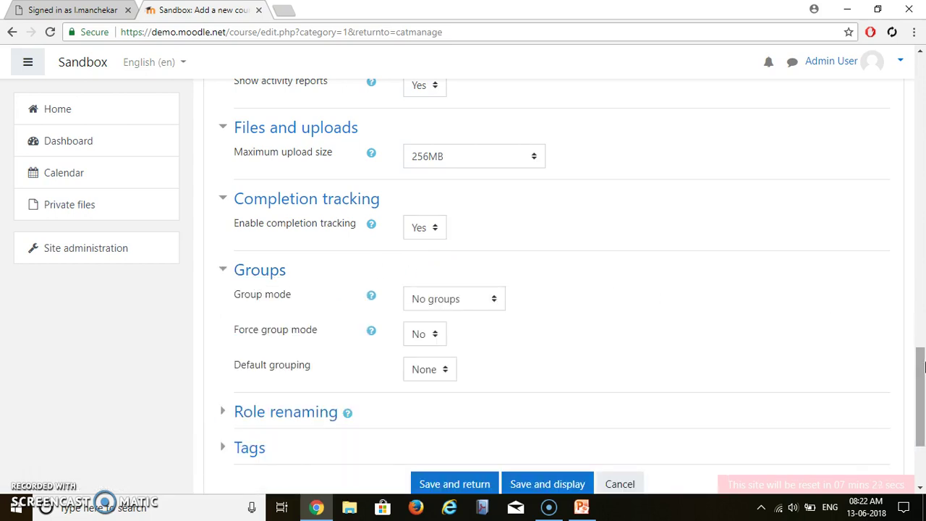
pyautogui.scroll(-2, 923, 368)
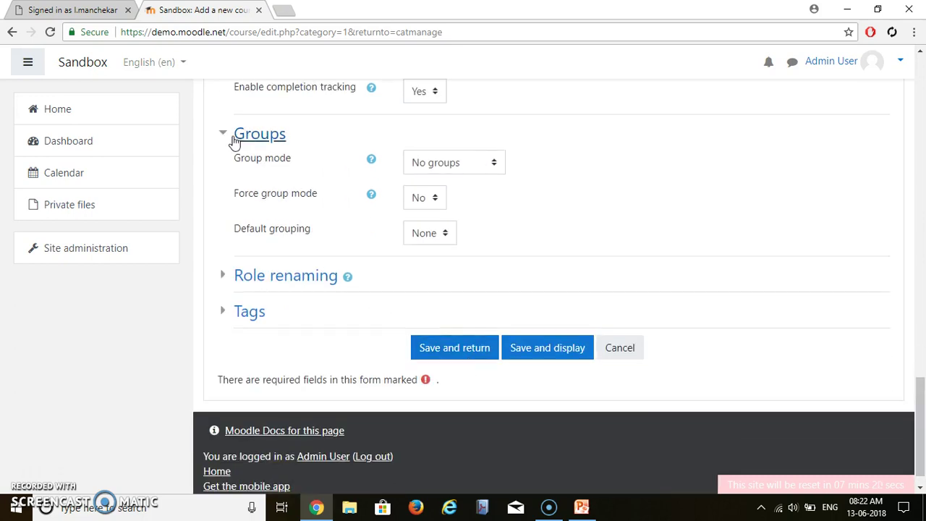
pyautogui.click(242, 135)
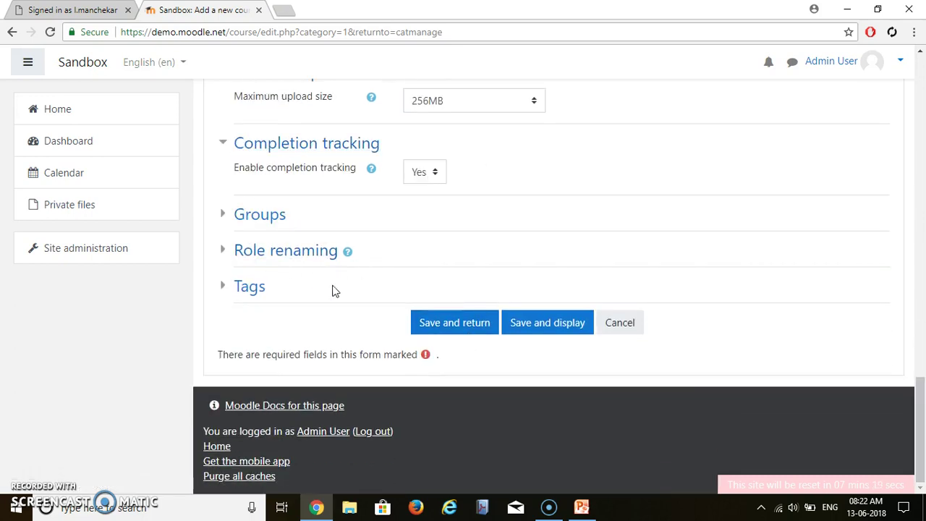
pyautogui.click(474, 334)
# Submit the course, then check the Courses list on the Dashboard.
pyautogui.click(474, 334)
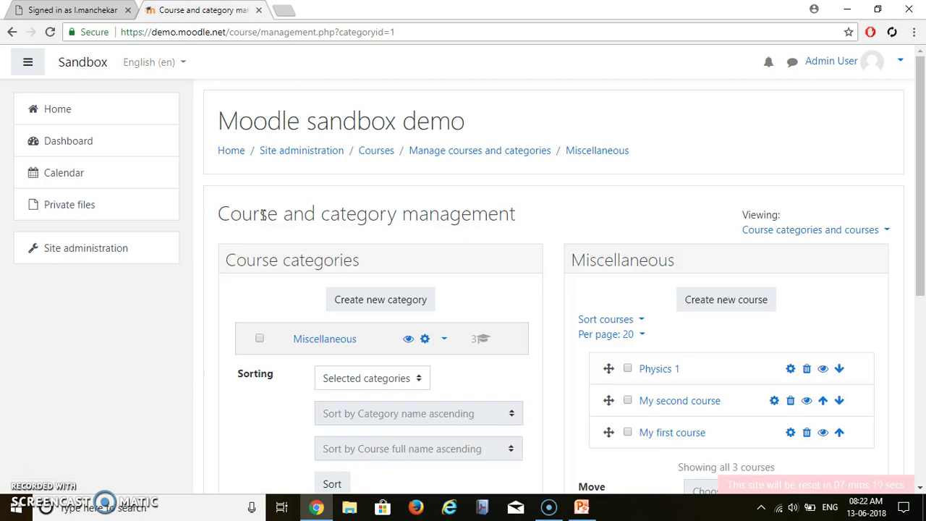
pyautogui.click(53, 114)
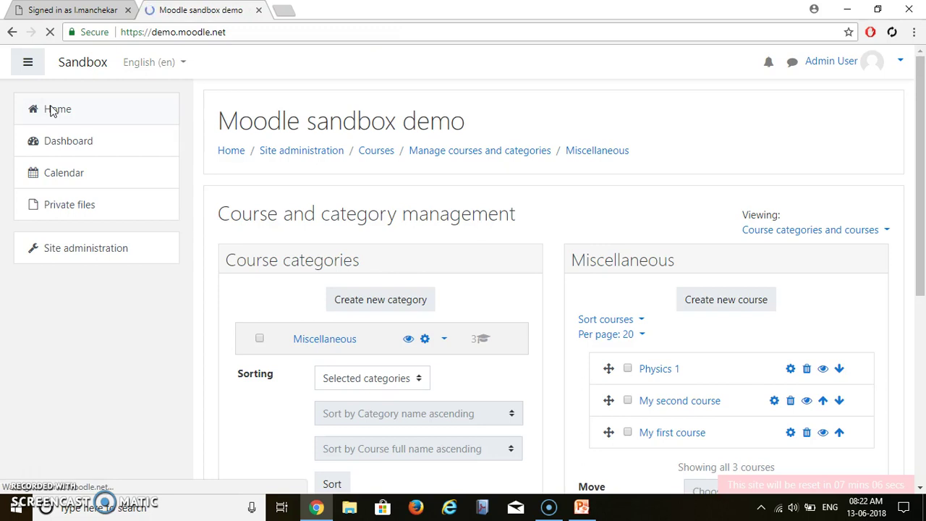
pyautogui.click(66, 143)
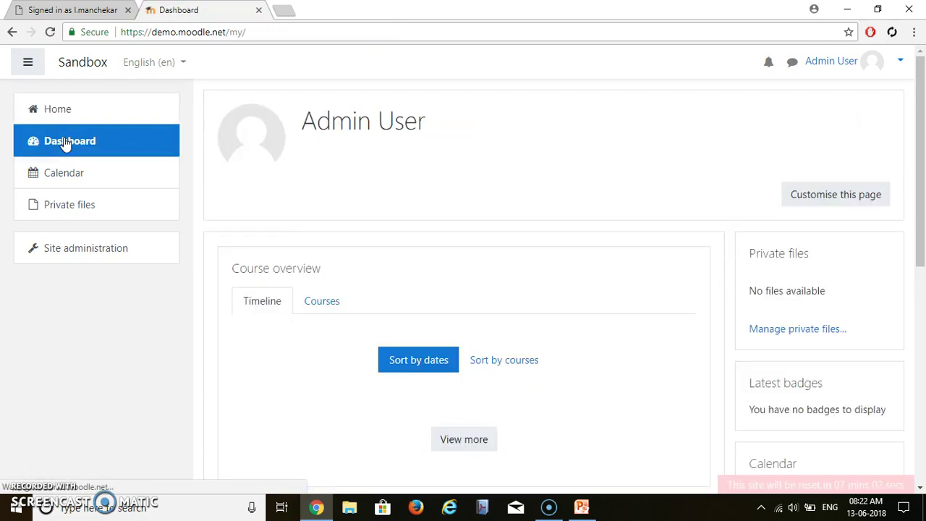
pyautogui.click(315, 304)
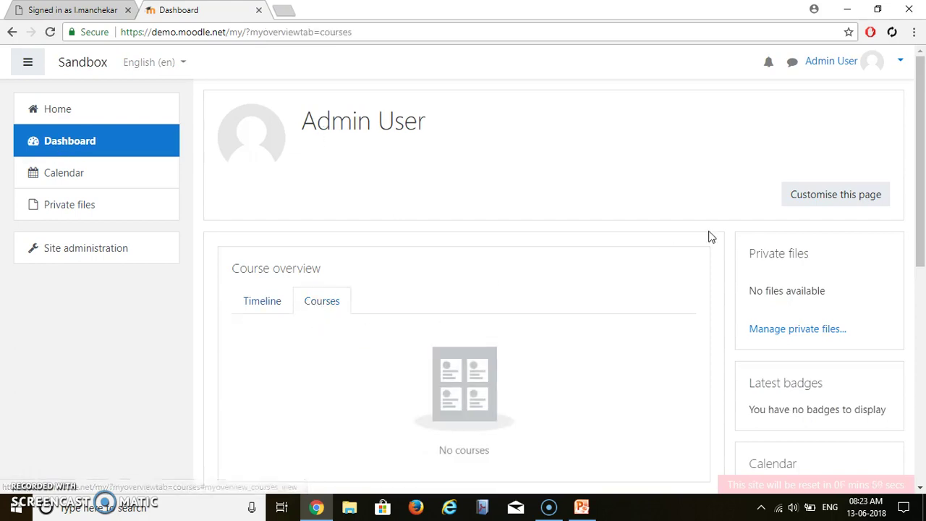
# Return to the site home page and scroll to Physics 1 under Available courses.
pyautogui.click(61, 111)
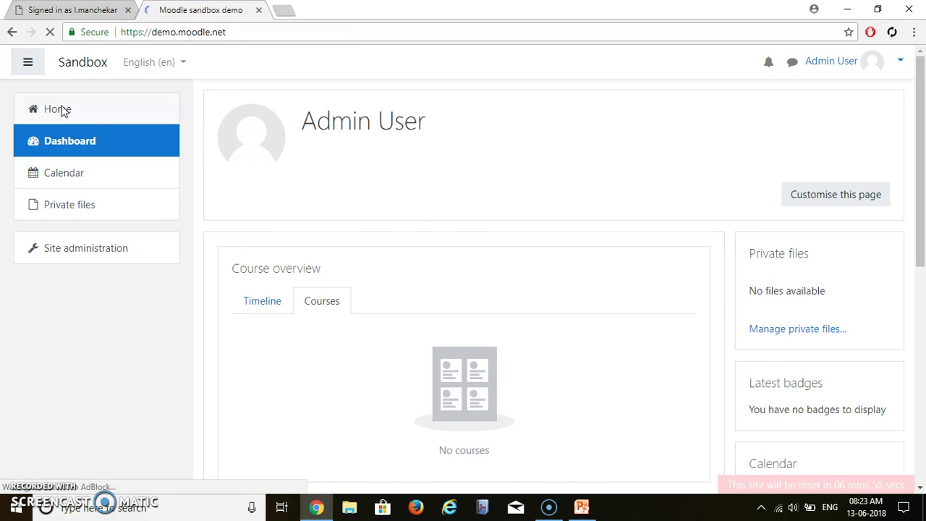
pyautogui.moveTo(923, 94); pyautogui.dragTo(923, 179)
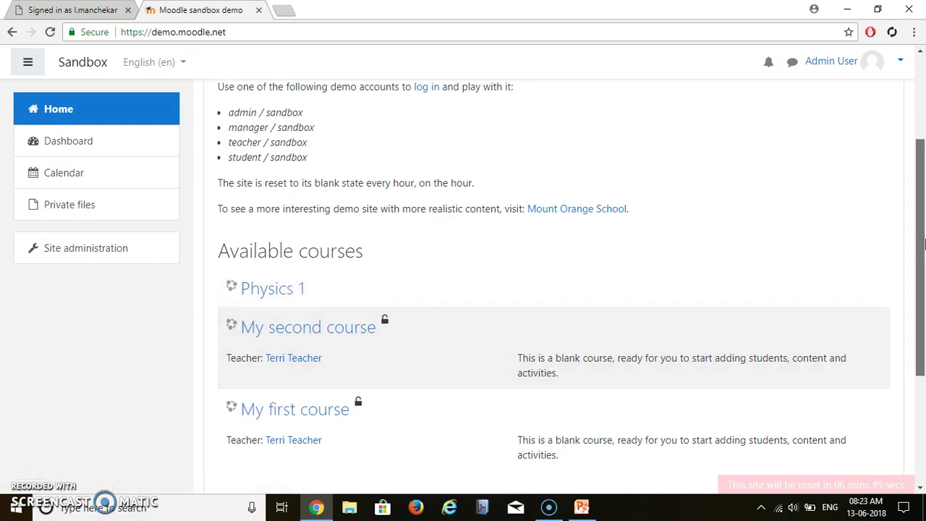
pyautogui.moveTo(923, 244); pyautogui.dragTo(924, 308)
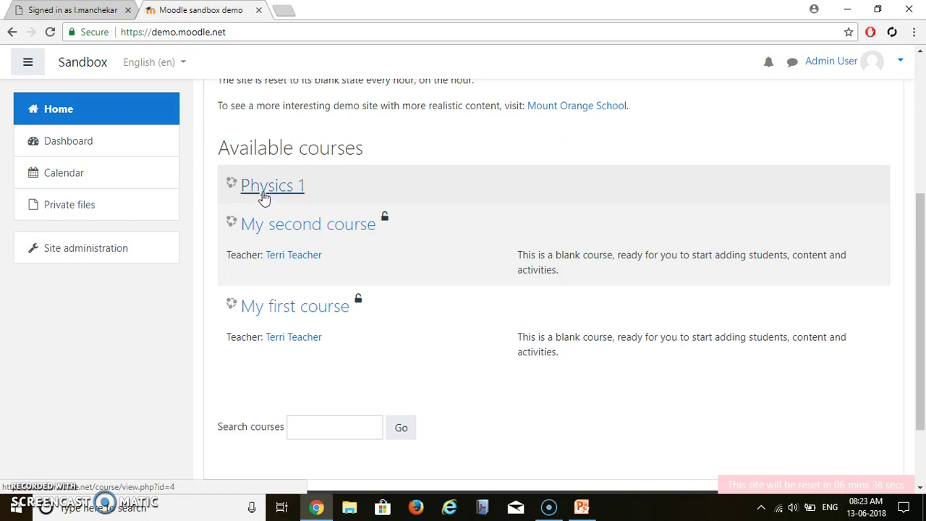
# Open the Physics 1 course page and scroll through Topic 1 to Topic 4.
pyautogui.click(264, 196)
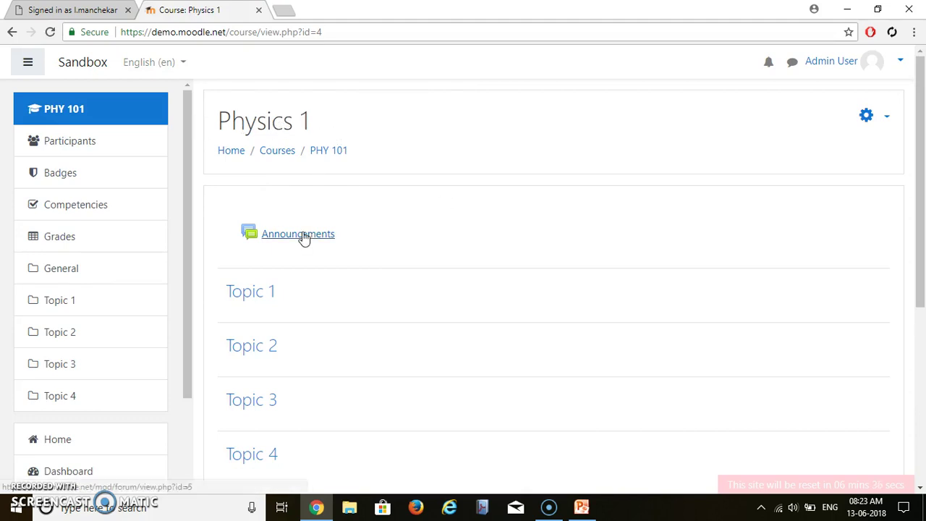
pyautogui.moveTo(924, 141); pyautogui.dragTo(910, 176)
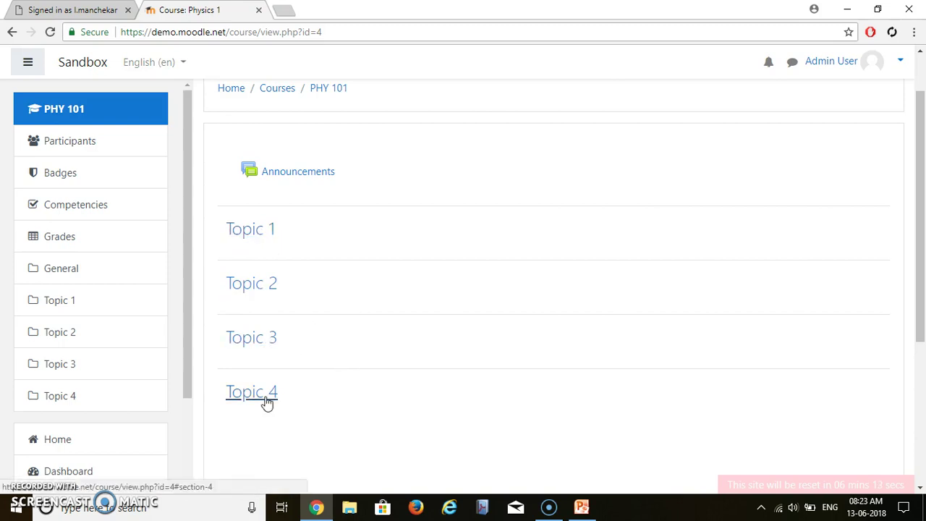
pyautogui.moveTo(924, 282); pyautogui.dragTo(924, 149)
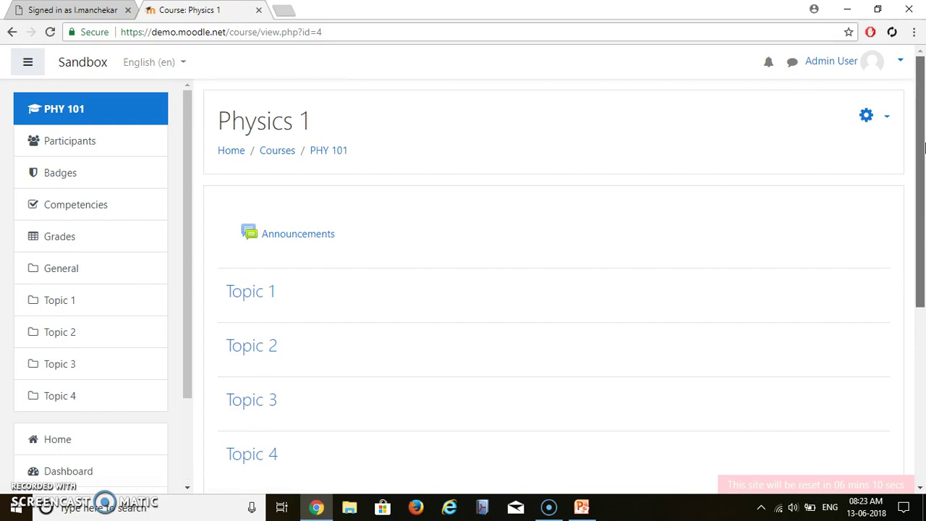